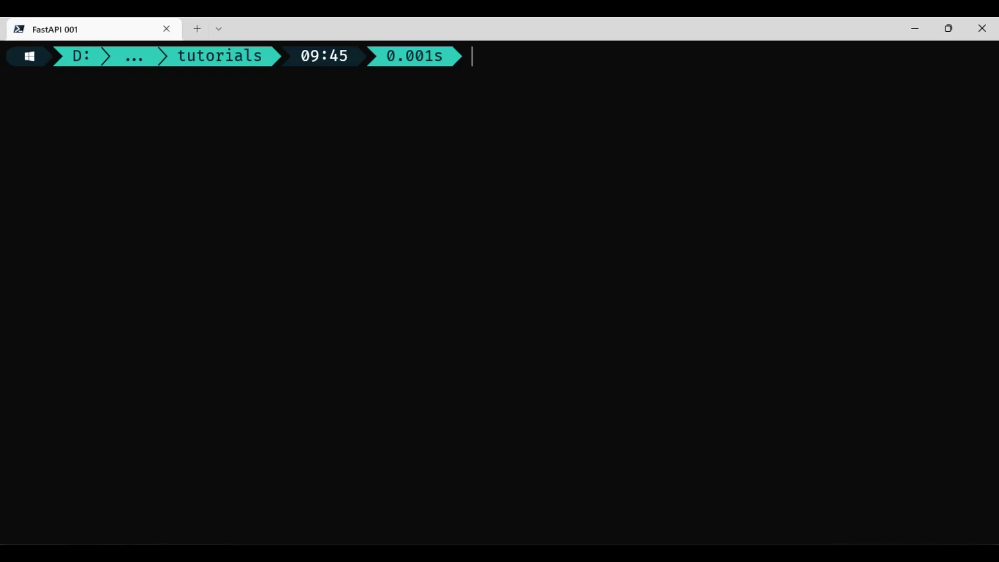
type("mkdir")
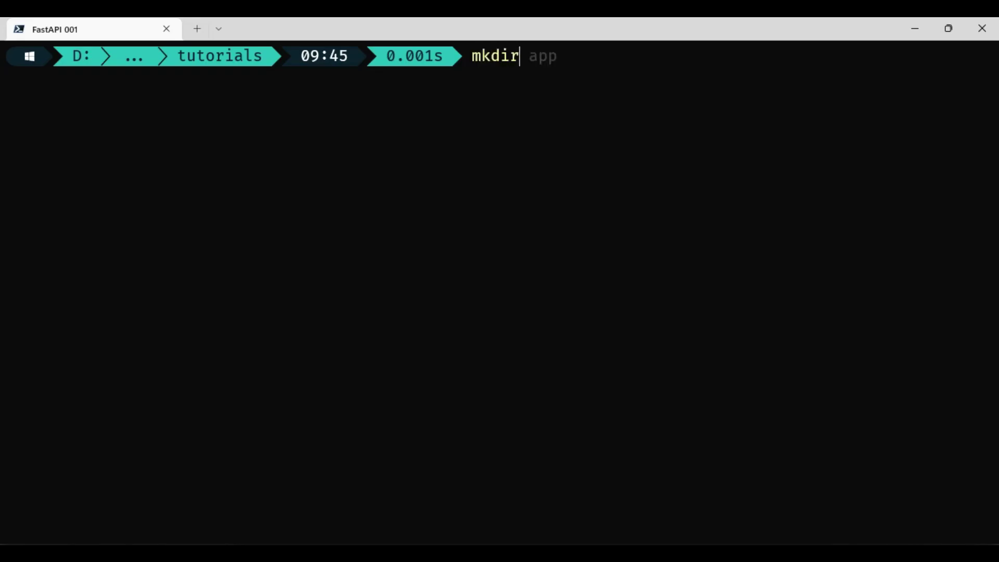
type(" app")
Make an app folder with mkdir, cd into it, and clear the screen.
key("Return")
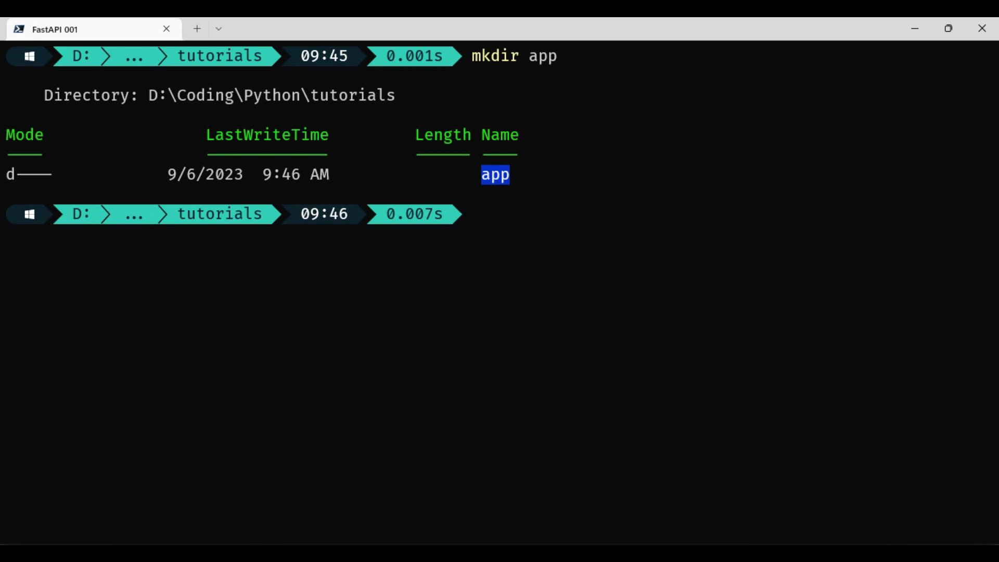
type("cd app")
key("Return")
type("clea")
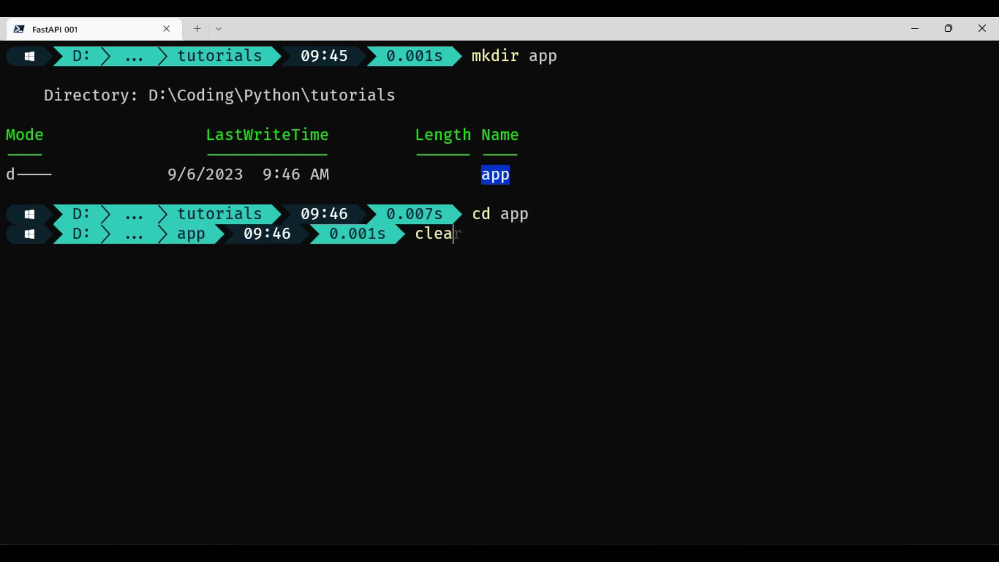
type("r")
key("Return")
type("p")
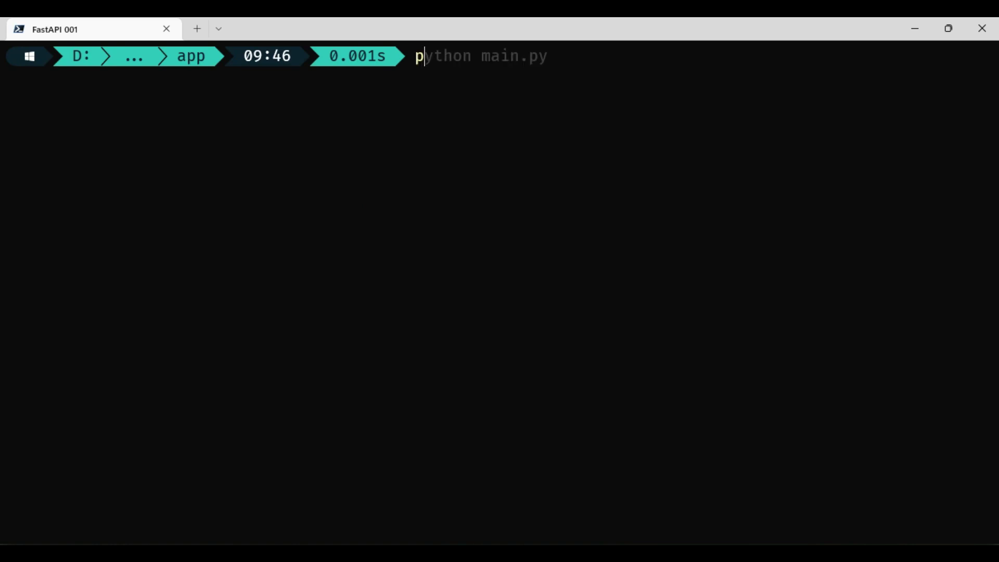
type("ython -m")
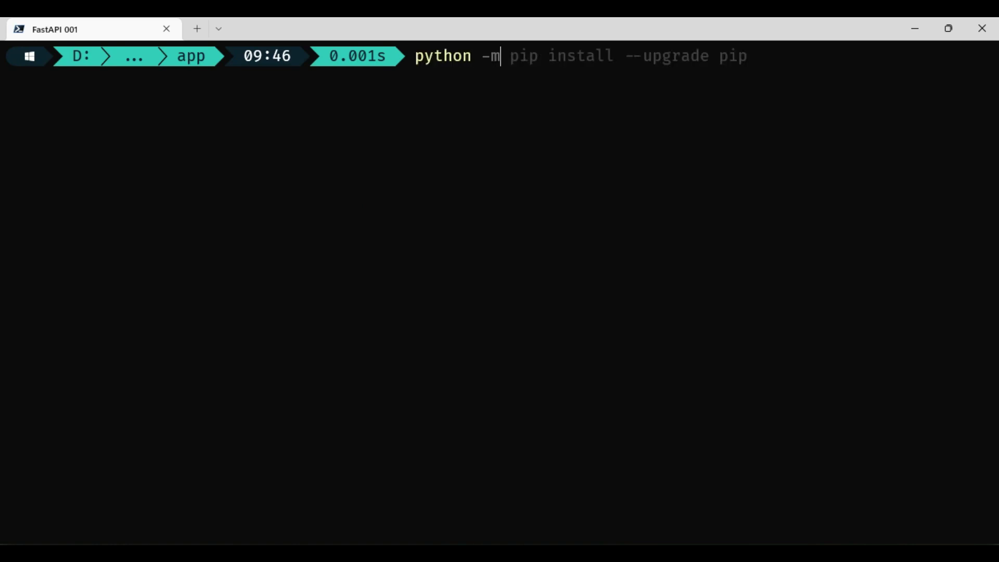
type(" venv venv")
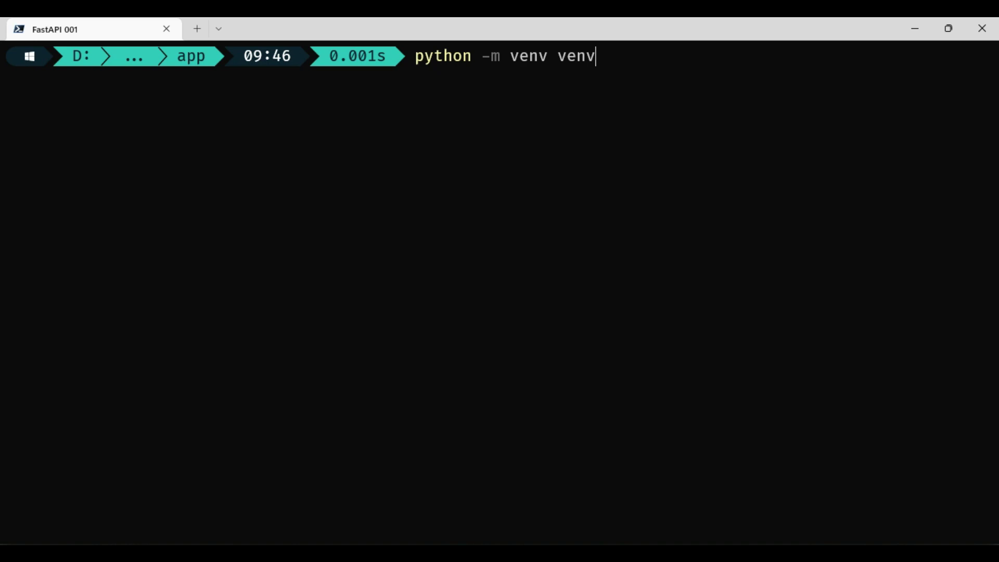
Create a Python virtual environment named venv with python -m venv venv.
key("Return")
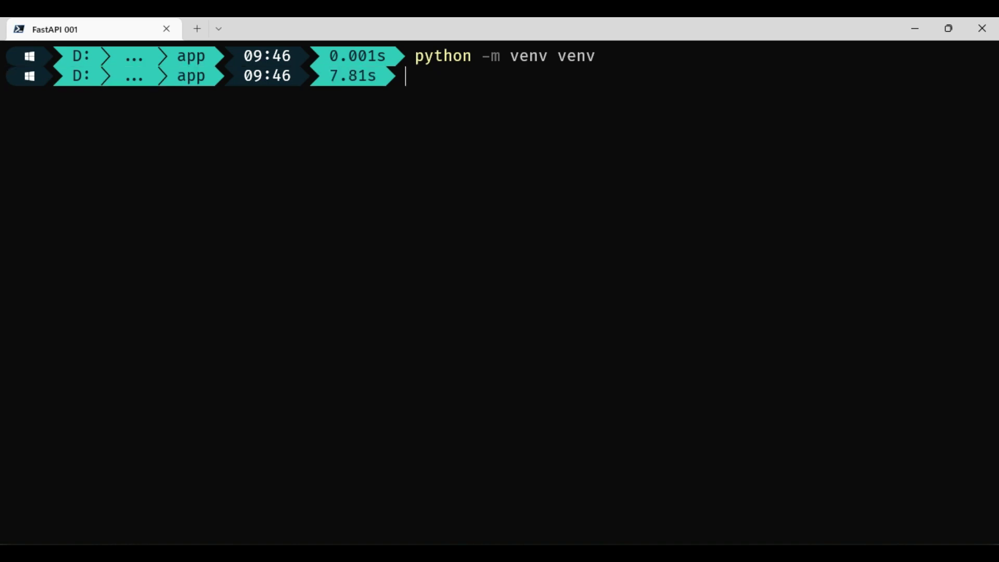
type("v")
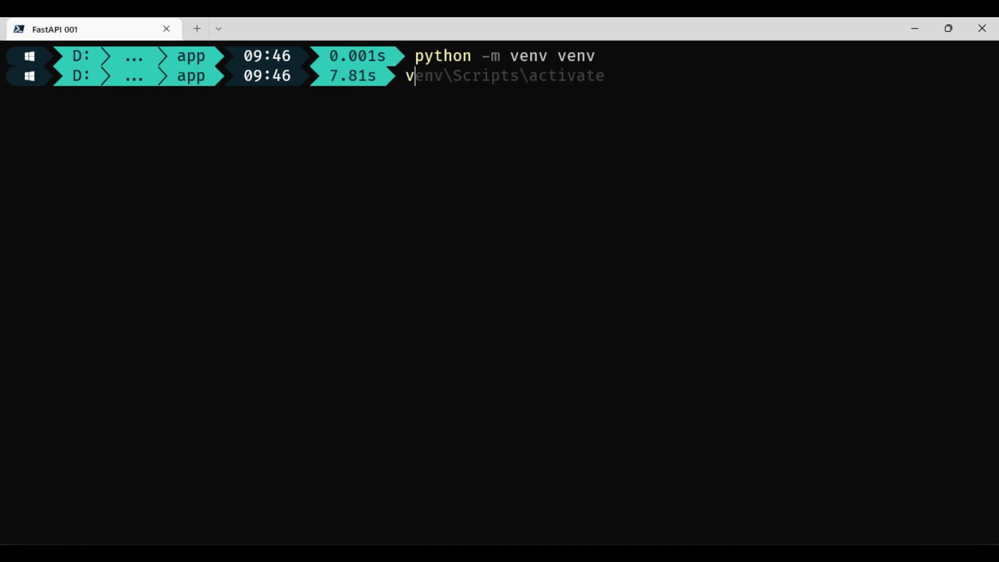
type("env\\Sc")
type("ripts")
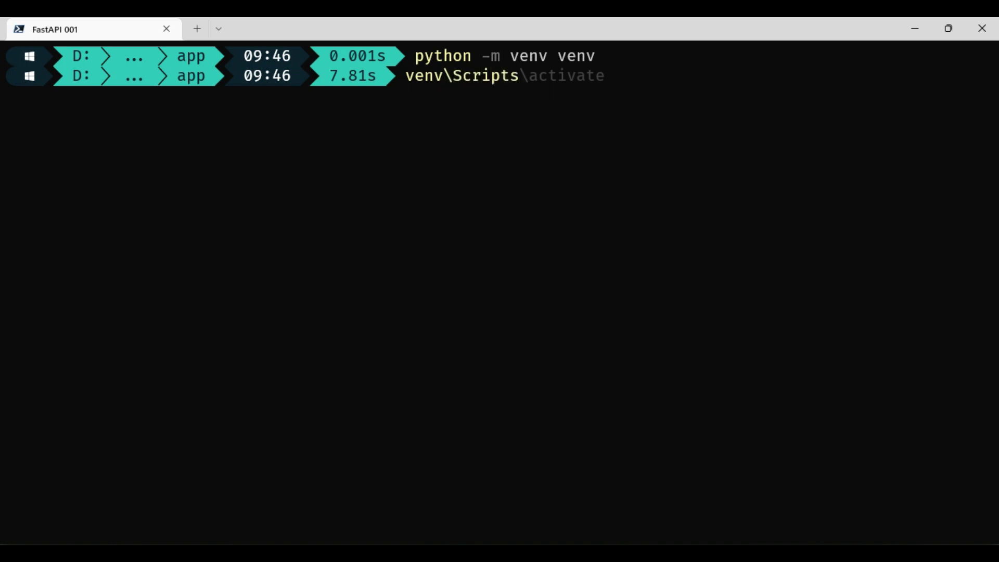
type("\\activ")
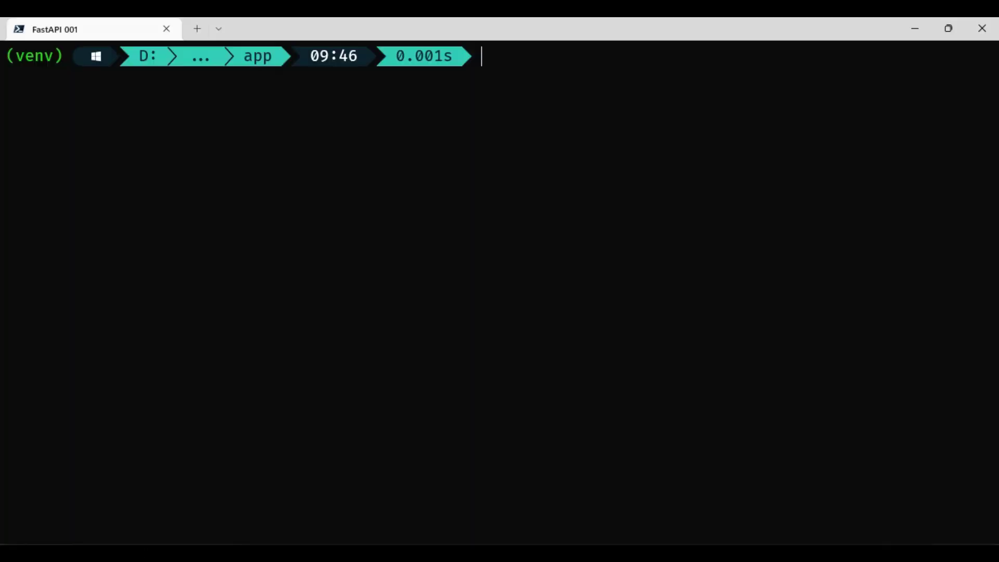
type("py")
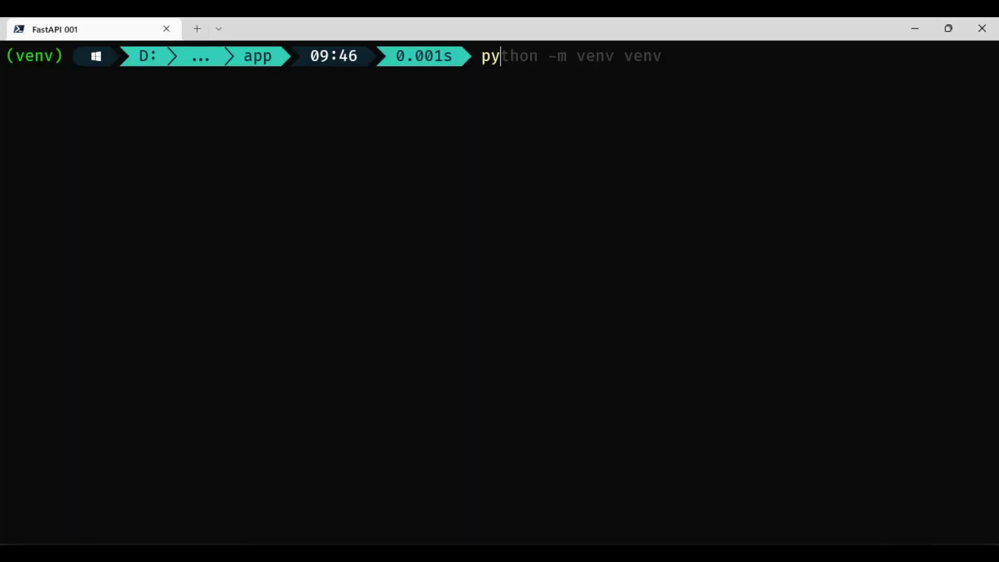
type("thon -m p")
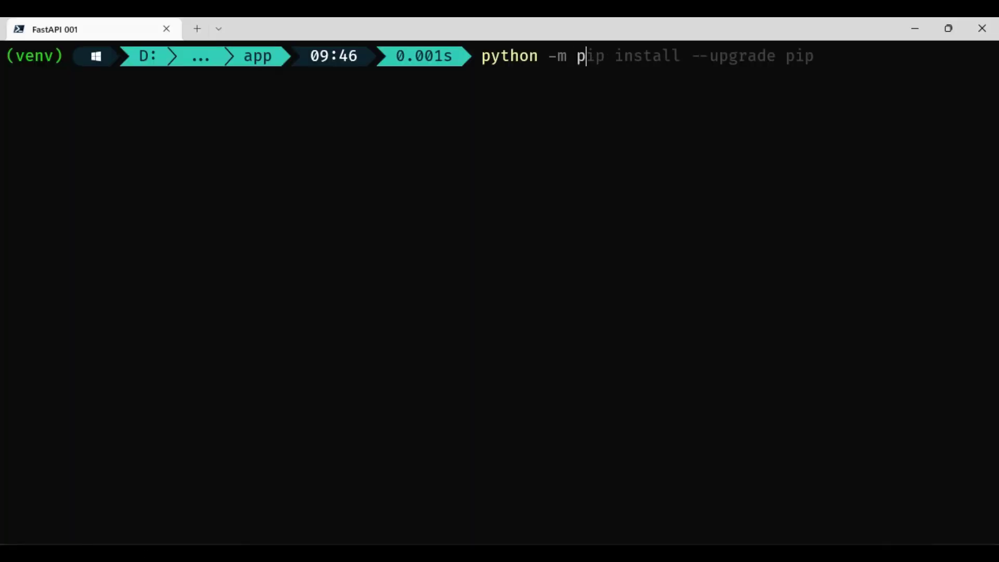
type("ip install ")
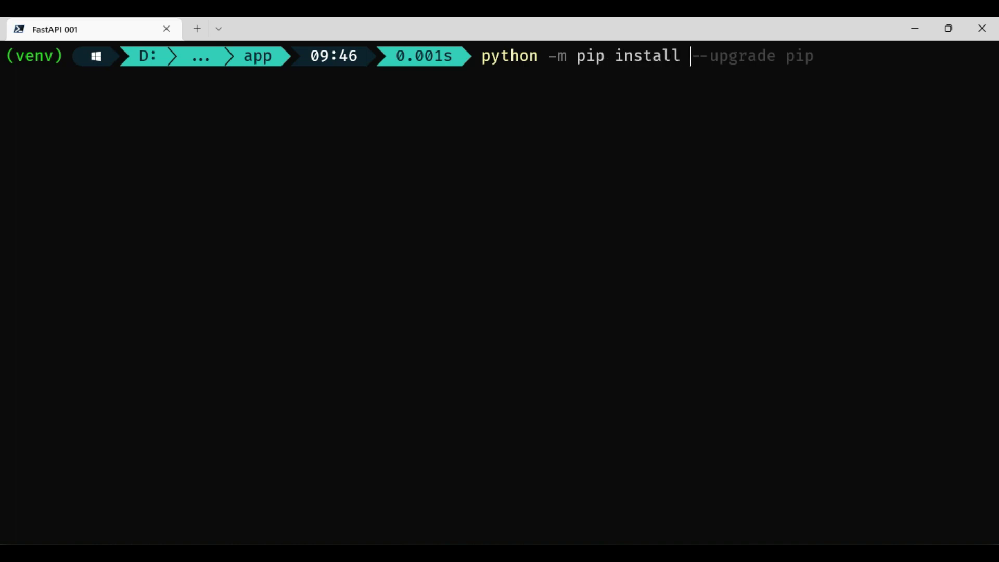
type("--upgr")
type("ade pip")
Upgrade pip inside venv to version 23.2.1.
key("Return")
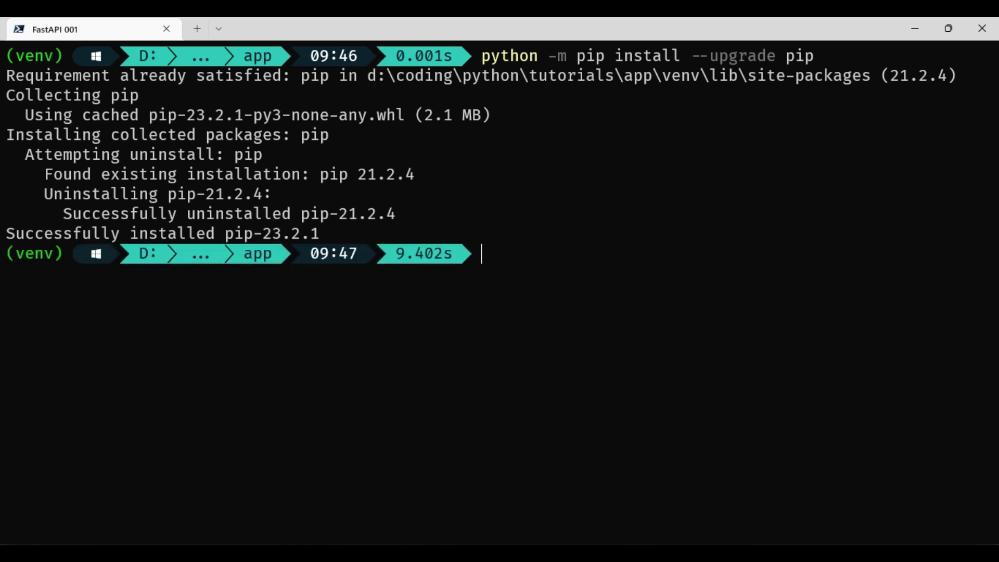
type("nano ")
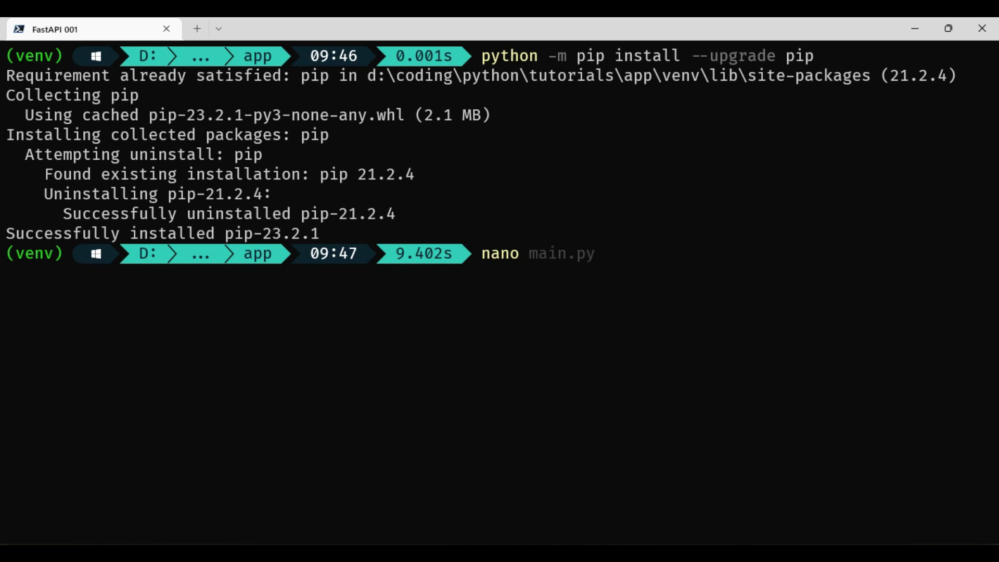
type("requirem")
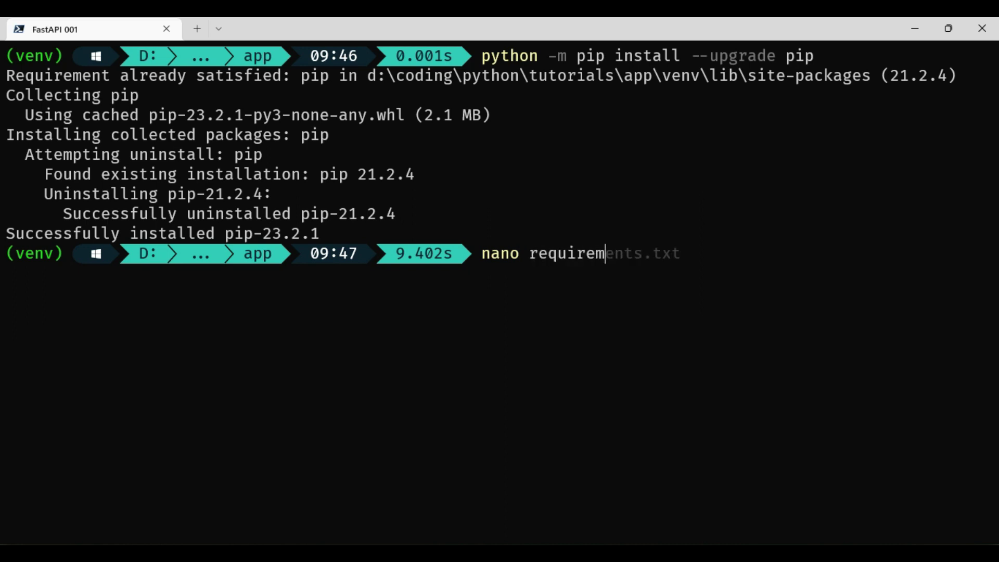
type("ents.txt")
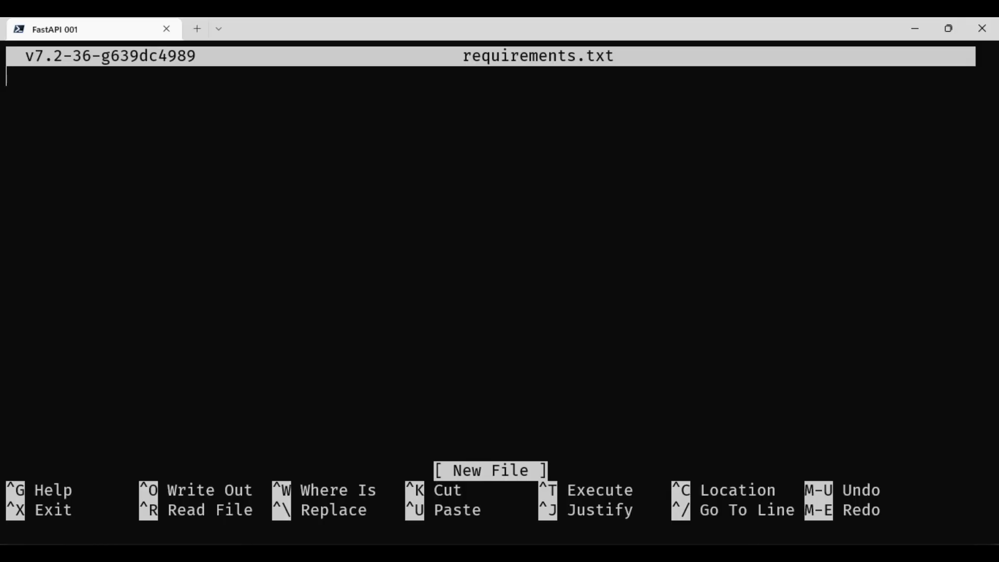
type("fast")
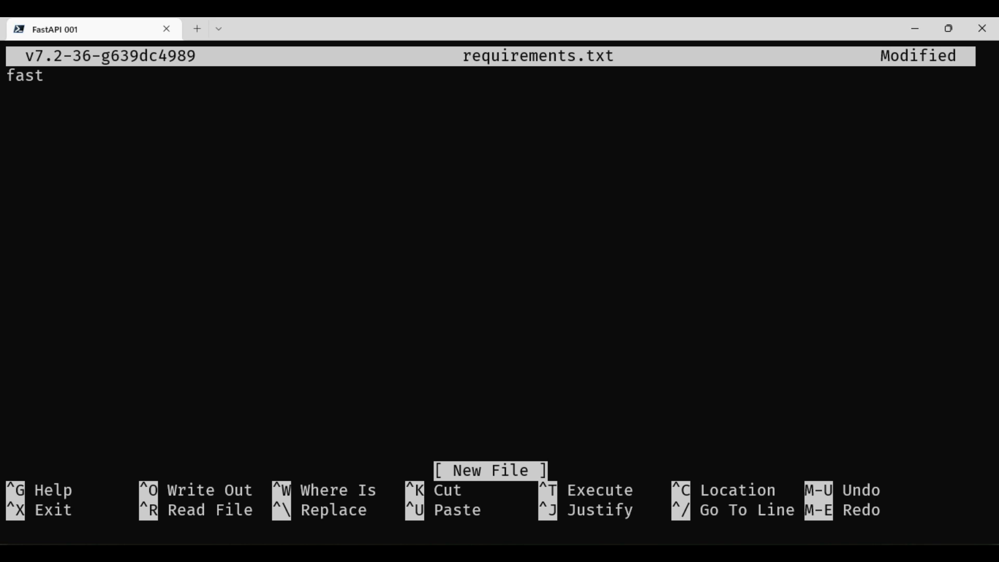
type("api")
type("uvicorn")
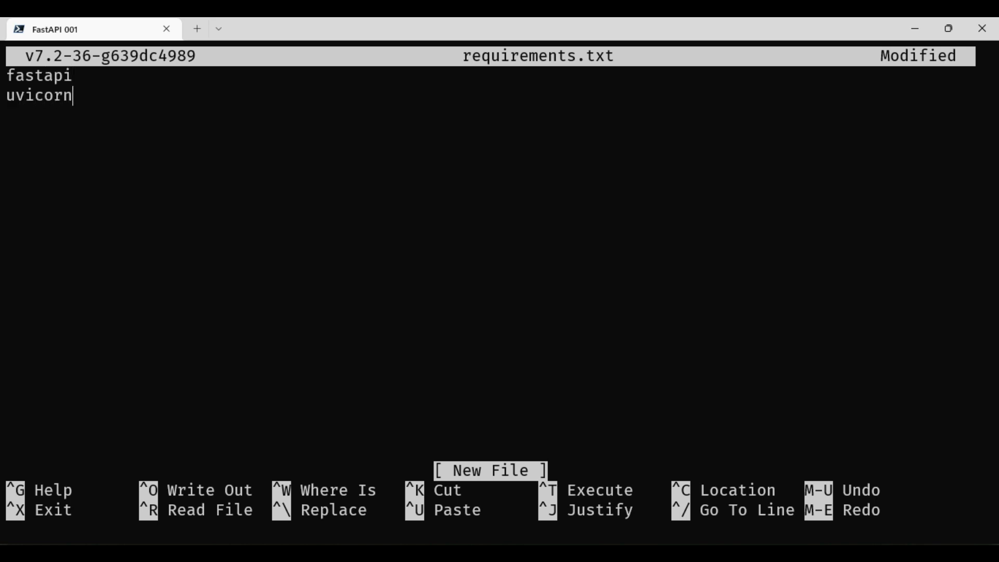
Save requirements.txt listing fastapi and uvicorn, and exit nano.
key("ctrl+s")
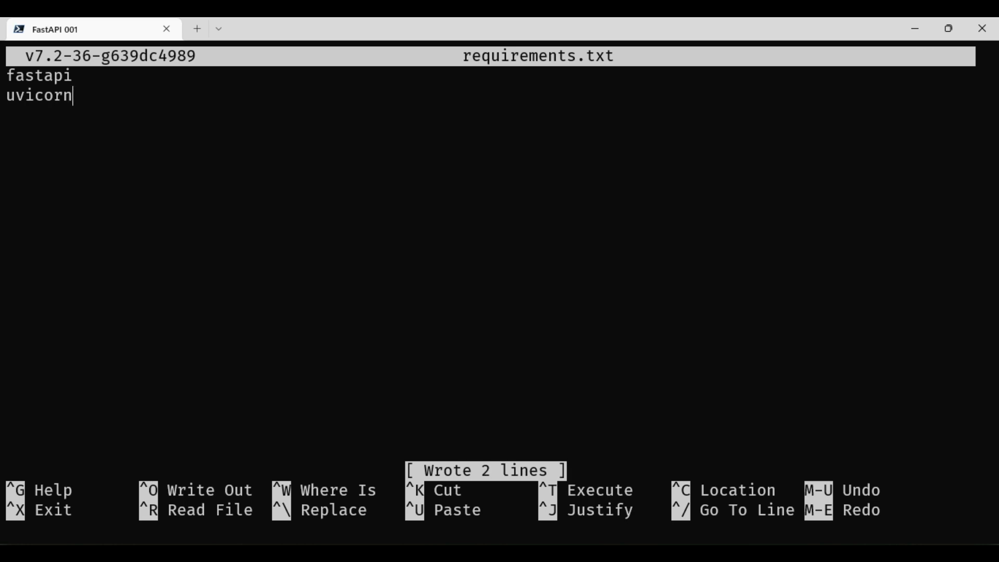
key("ctrl+x")
type("ls")
Install fastapi 0.103.1 and uvicorn 0.23.2 from requirements.txt, then clear the screen.
key("Return")
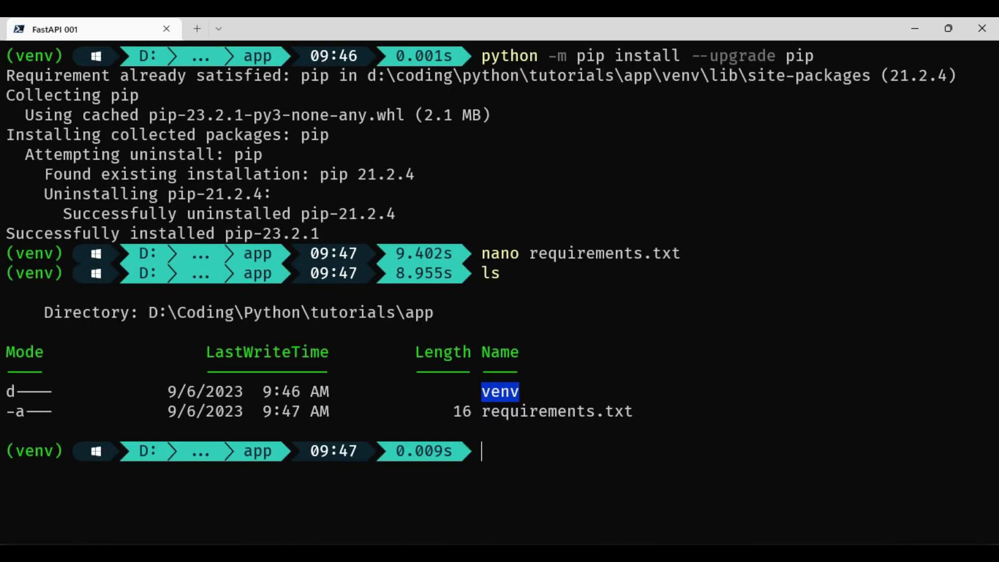
type("pip instal")
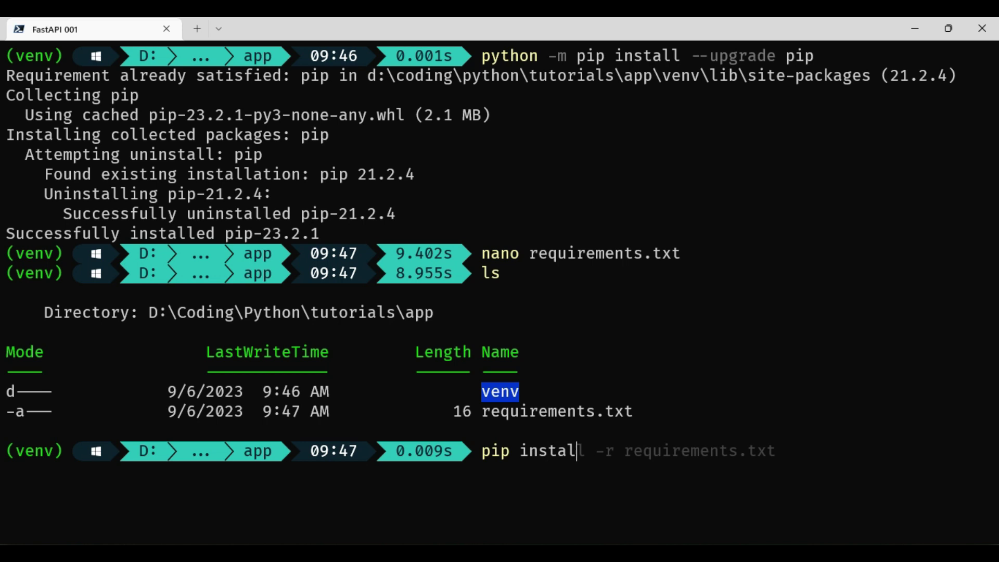
type("l -r re")
type("quirements")
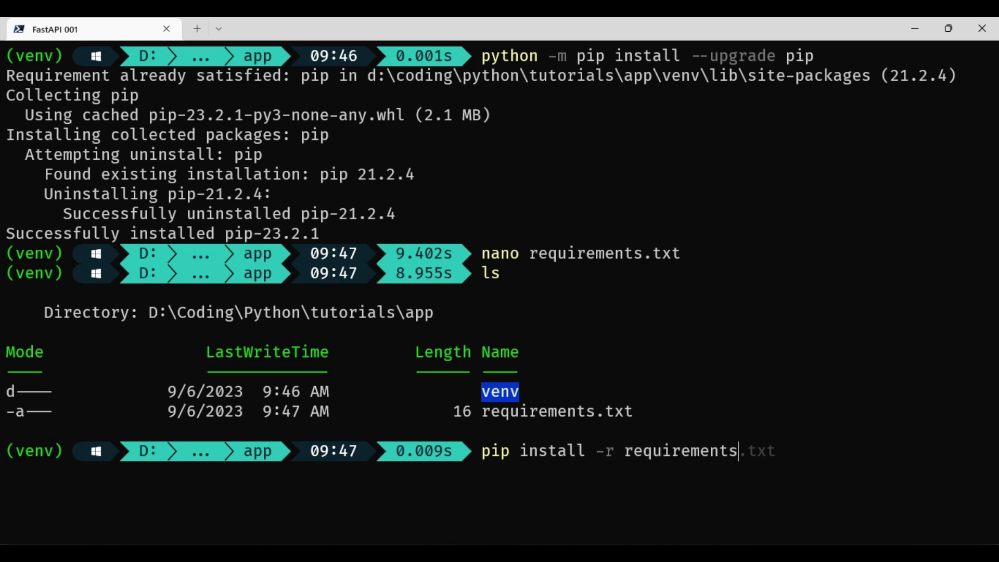
type(".txt")
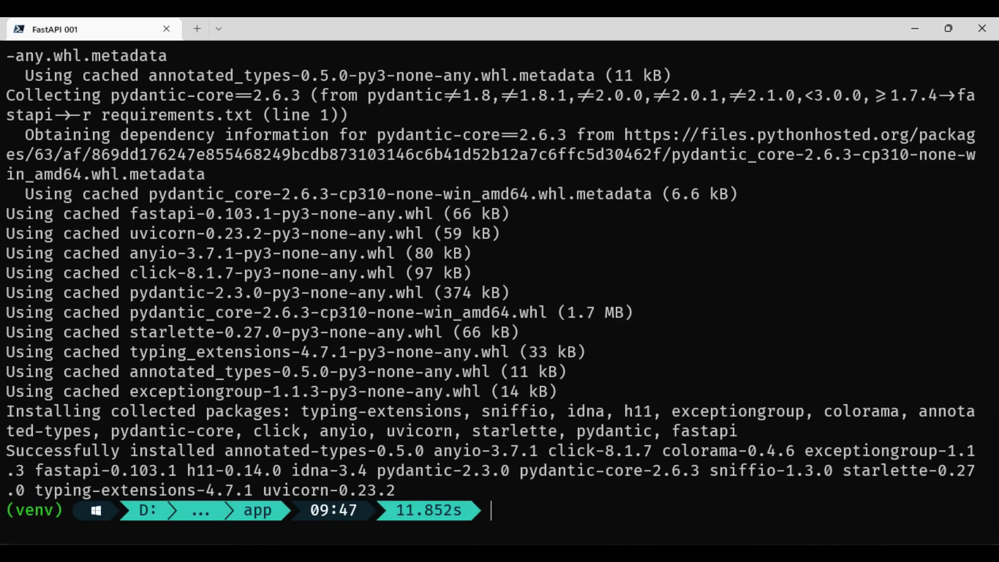
type("clear")
key("Return")
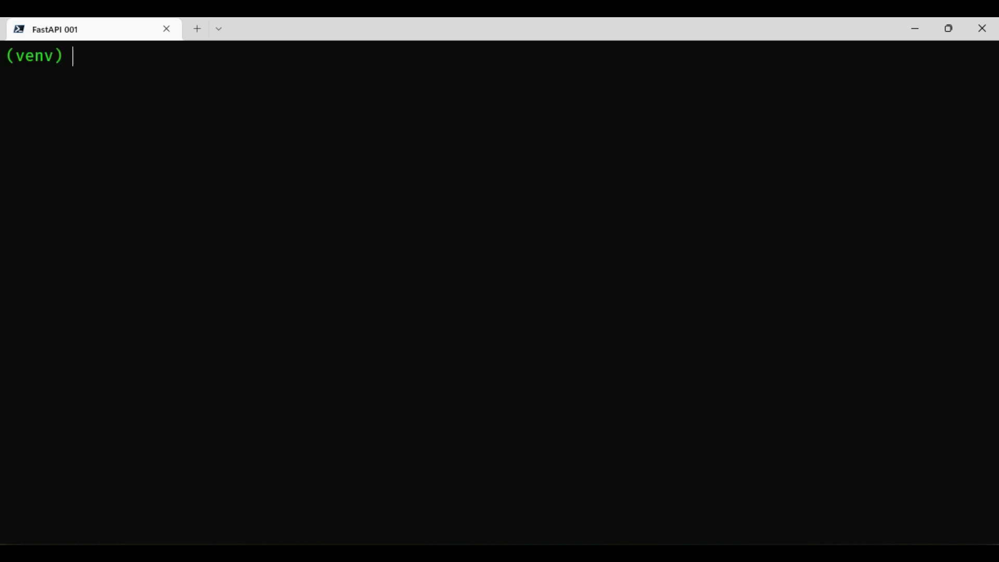
type("nano")
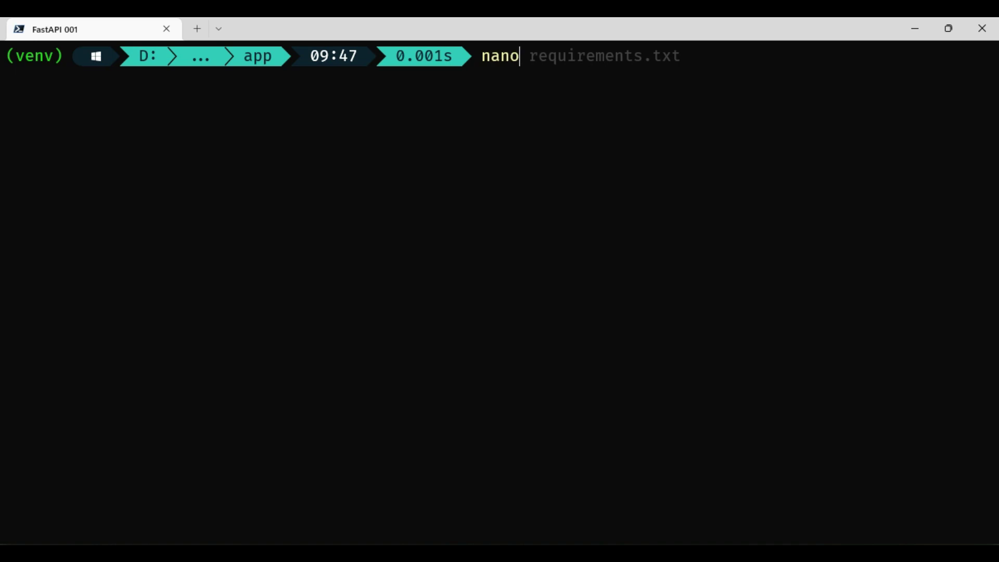
type(" main.p")
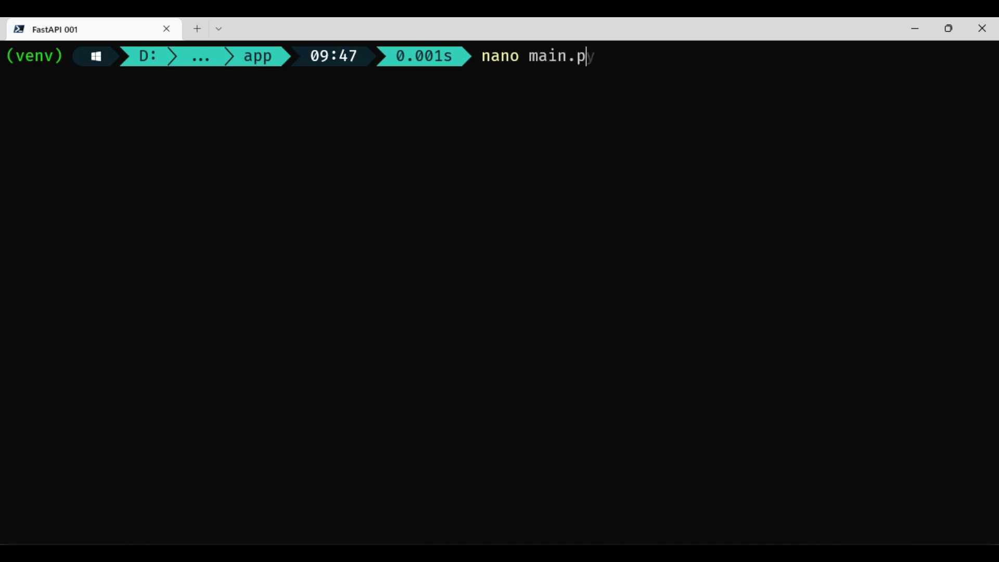
type("y")
Write main.py with fastapi and uvicorn imports, app = FastAPI(), and an index route returning {"status":"running"}.
key("Return")
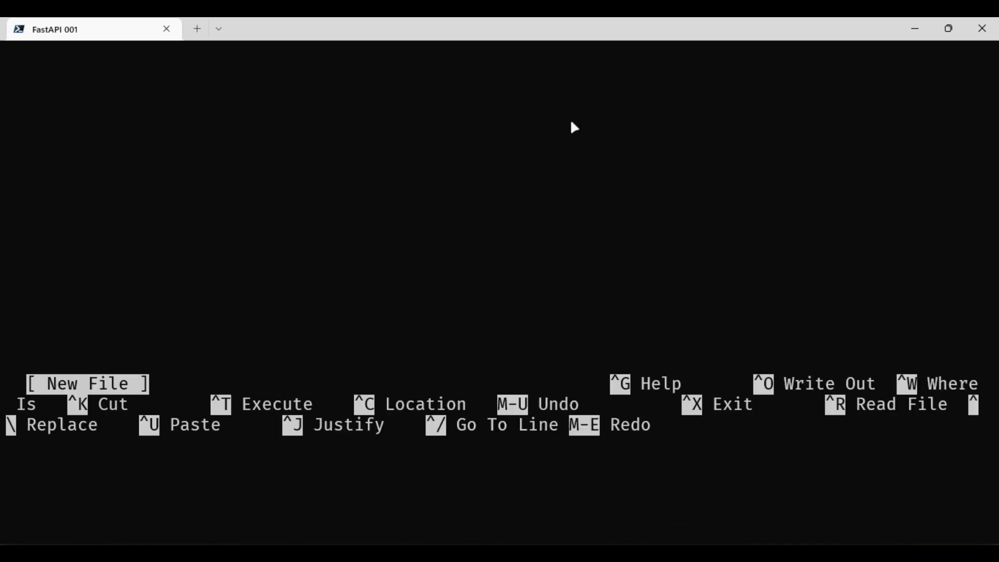
type("from fa")
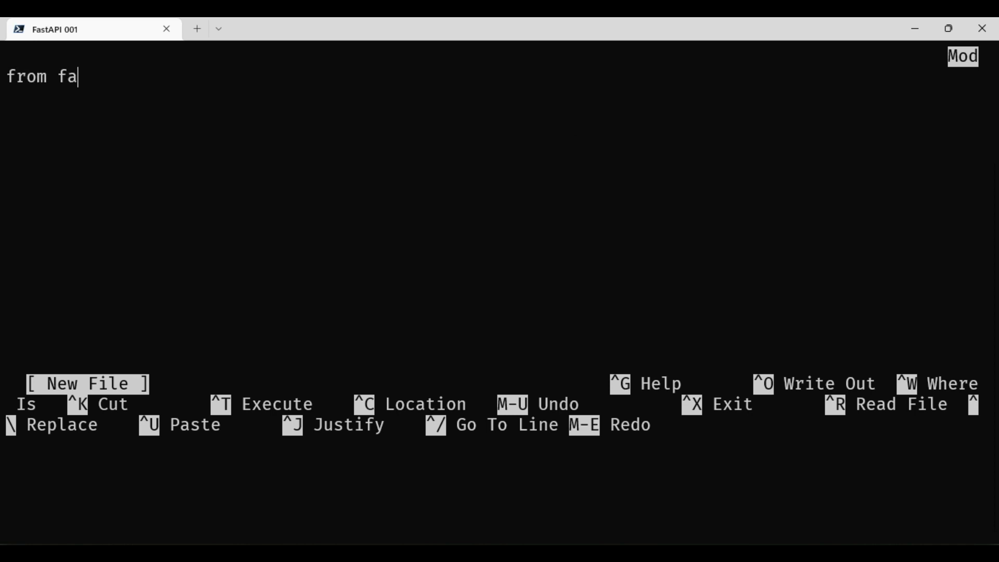
type("stapi impo")
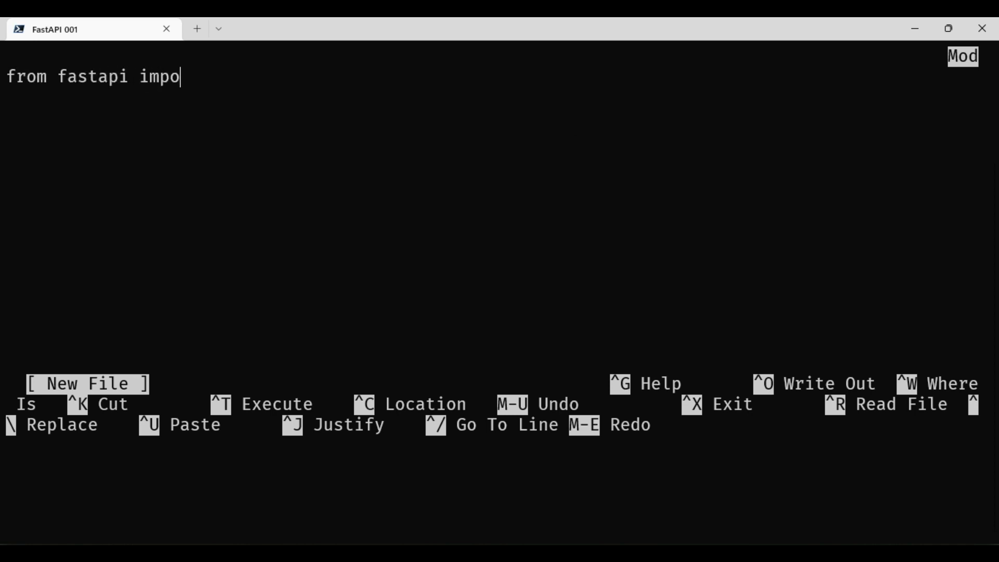
type("rt FastA")
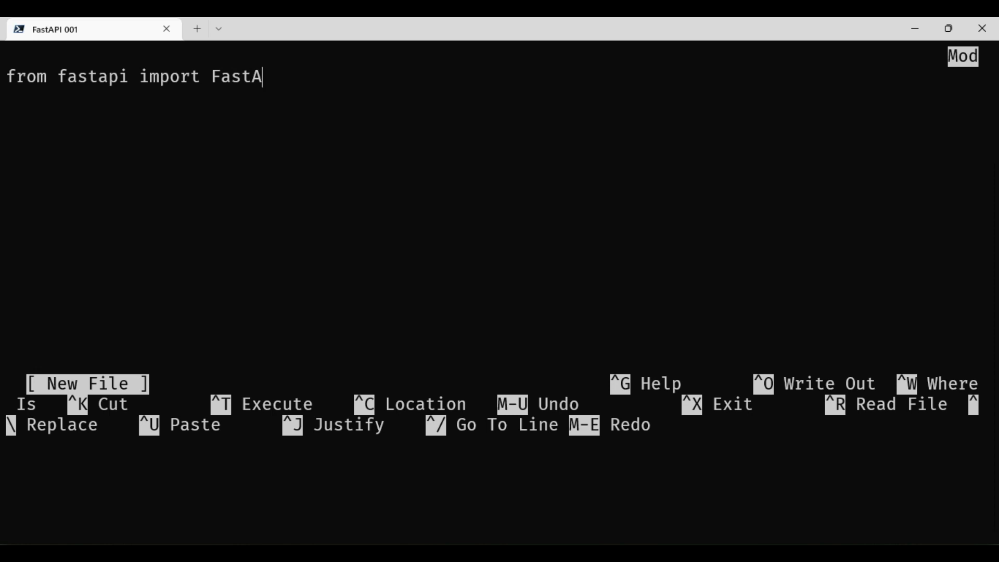
type("PI")
key("Return")
type("impor")
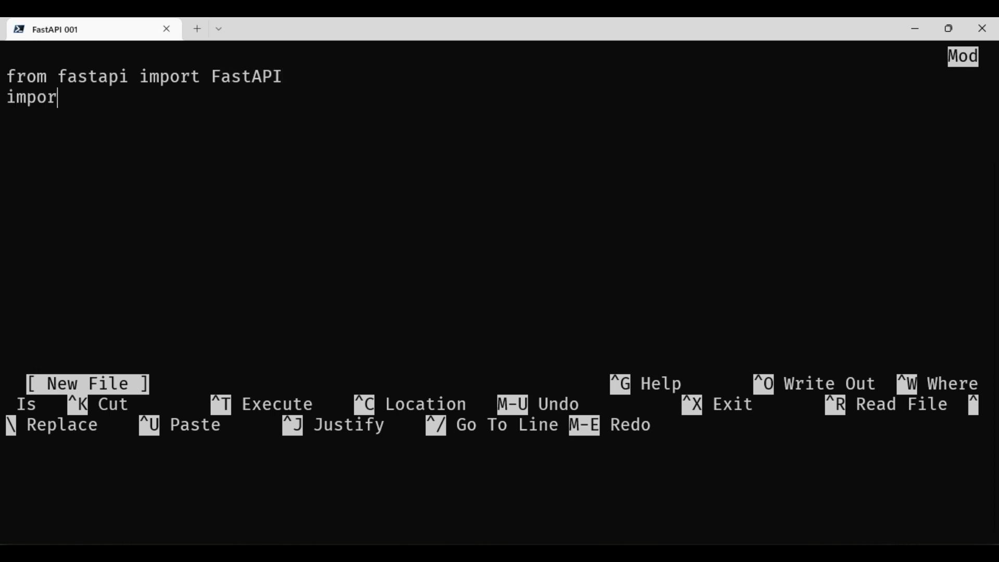
type("t uvi")
type("corn")
key("Return")
key("Return")
type("app")
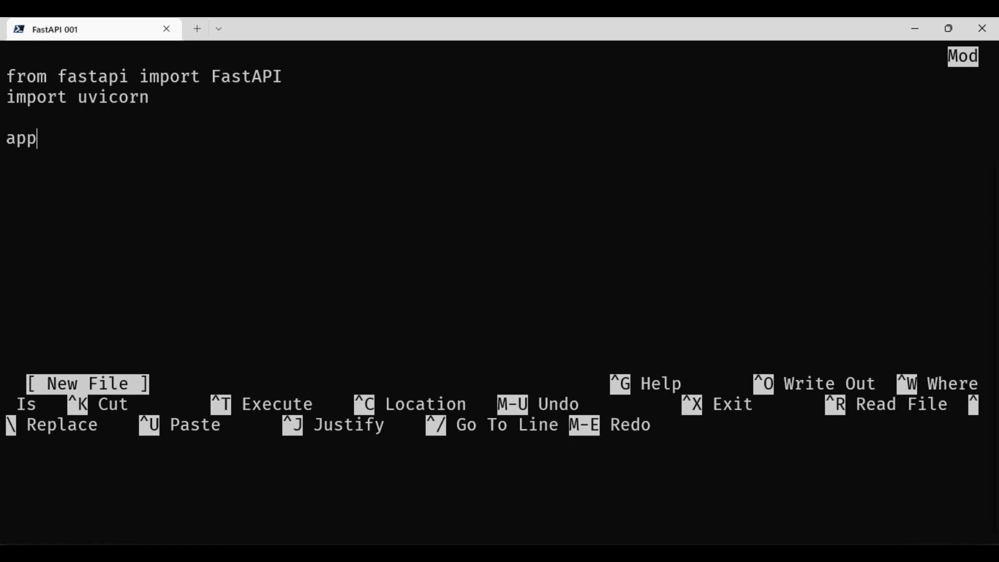
type(" = Fast")
type("API()")
key("Return")
key("Return")
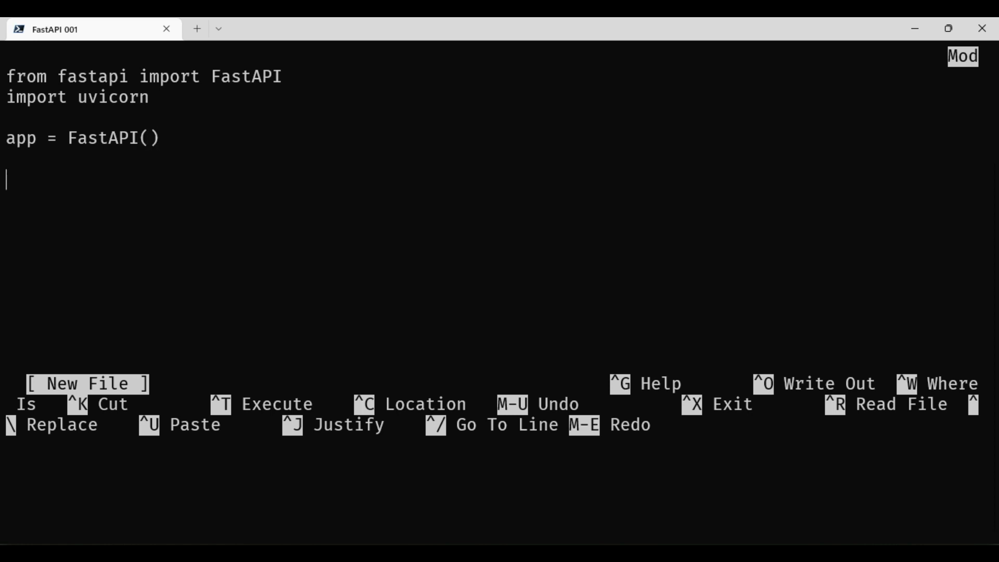
type("@app.g")
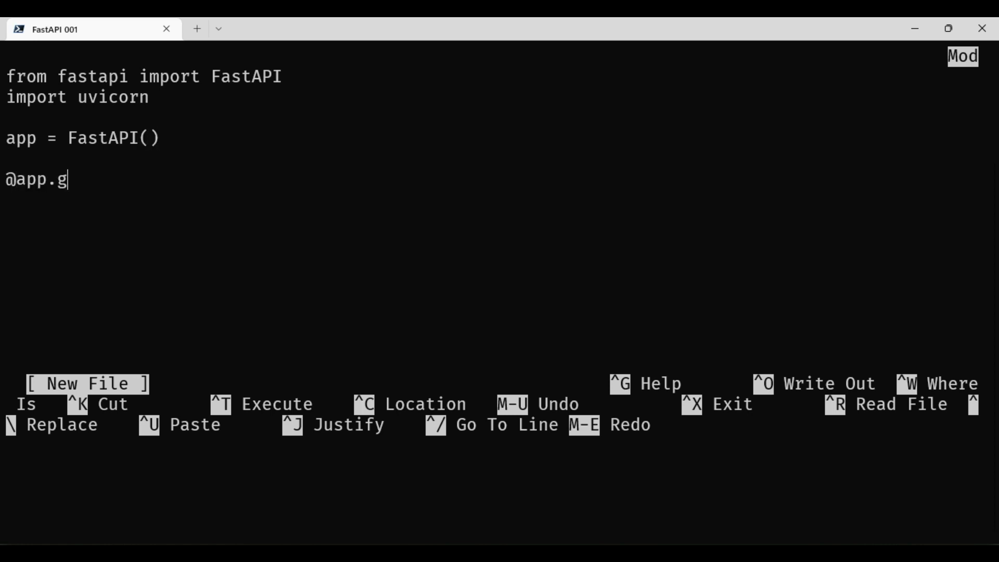
type("et('/'")
type(")")
key("Return")
type("def index()")
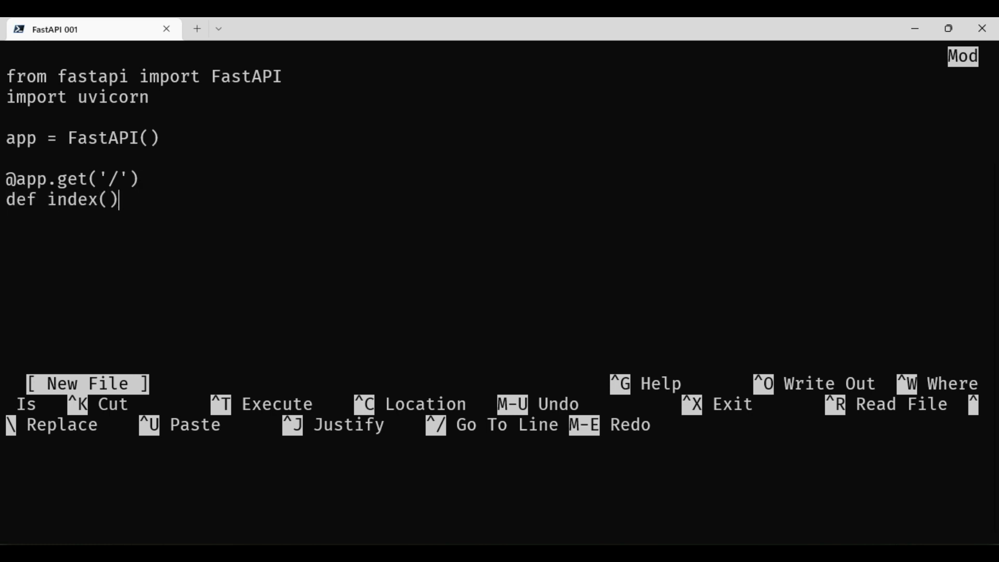
type(":")
key("Return")
type("ret")
type("urn {\"stat")
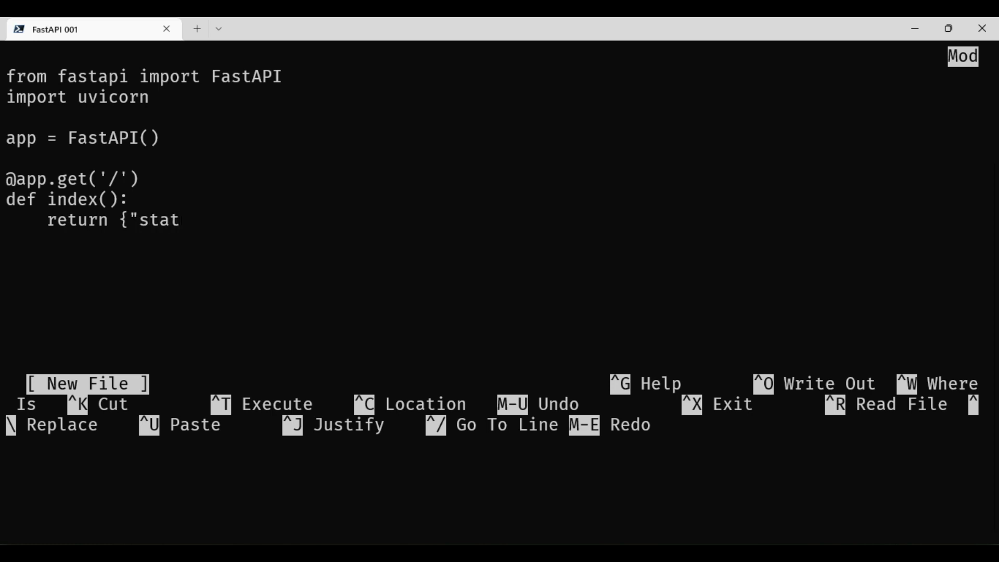
type("us\":\"")
type("runn")
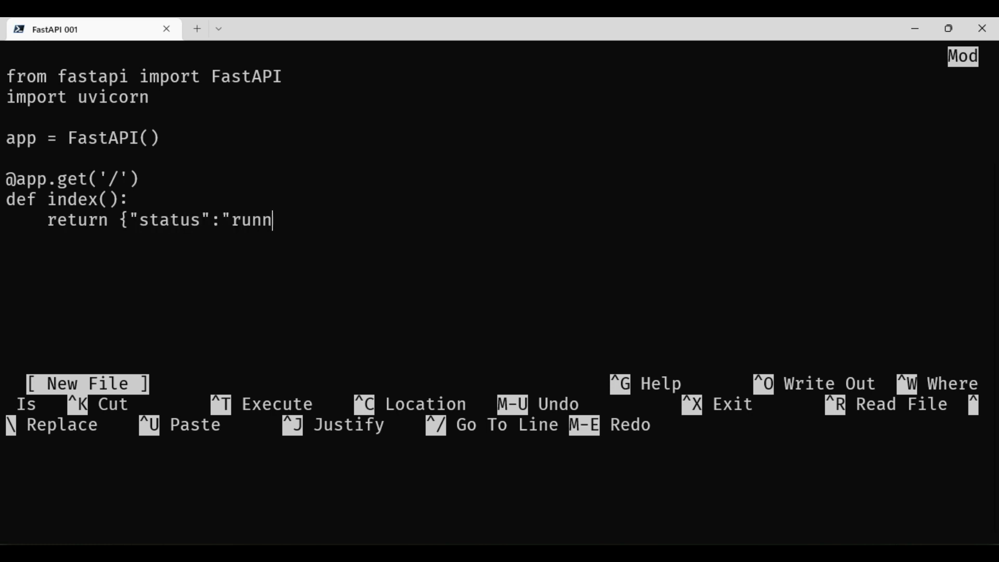
type("ing\"}")
key("Return")
key("Return")
type("if __name")
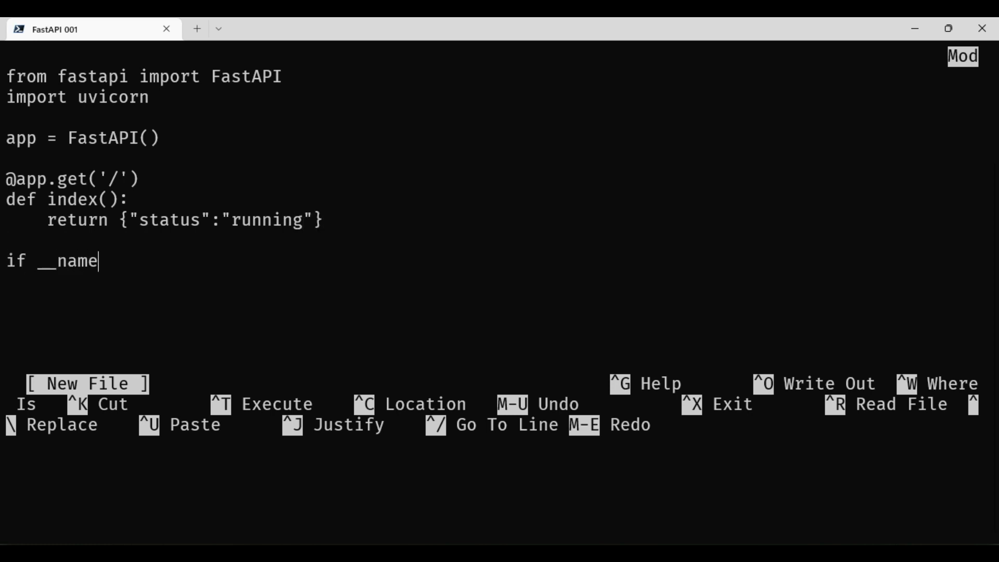
type("__ == ")
type("\"__main")
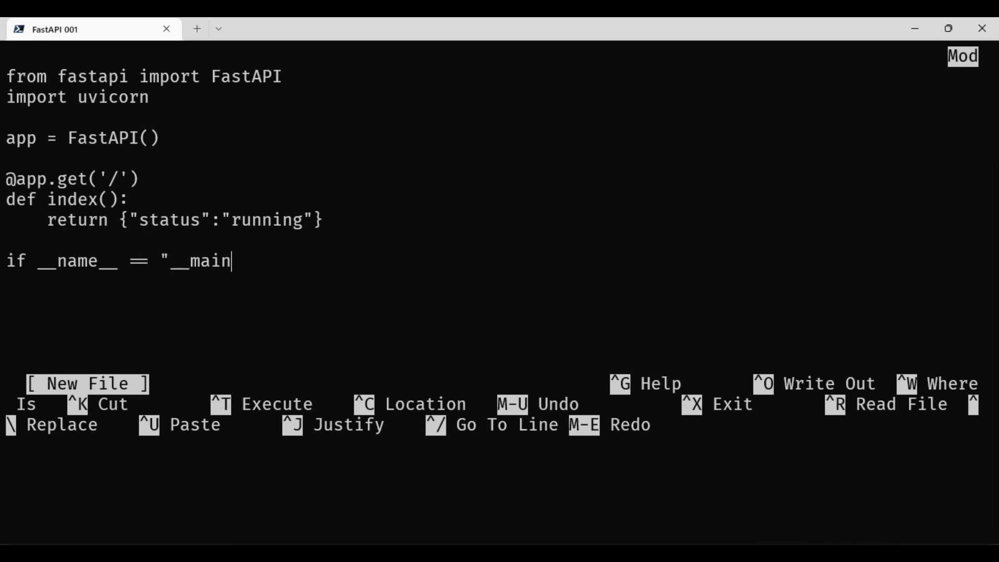
type("__\":")
Add the __main__ block running uvicorn.run("main:app", reload=True), save main.py, and exit nano.
key("Return")
type("uvic")
type("orn.run(")
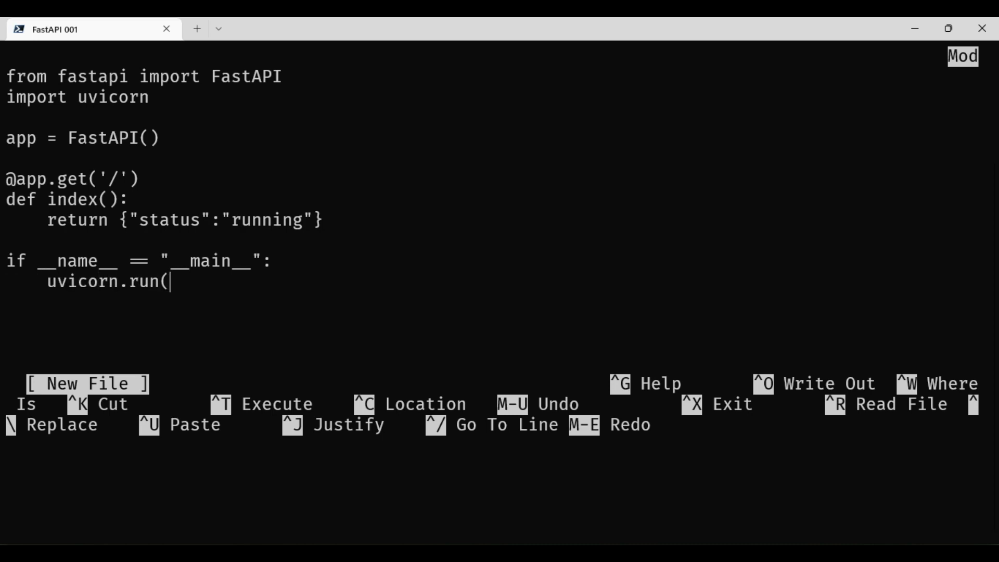
type("\"main:app")
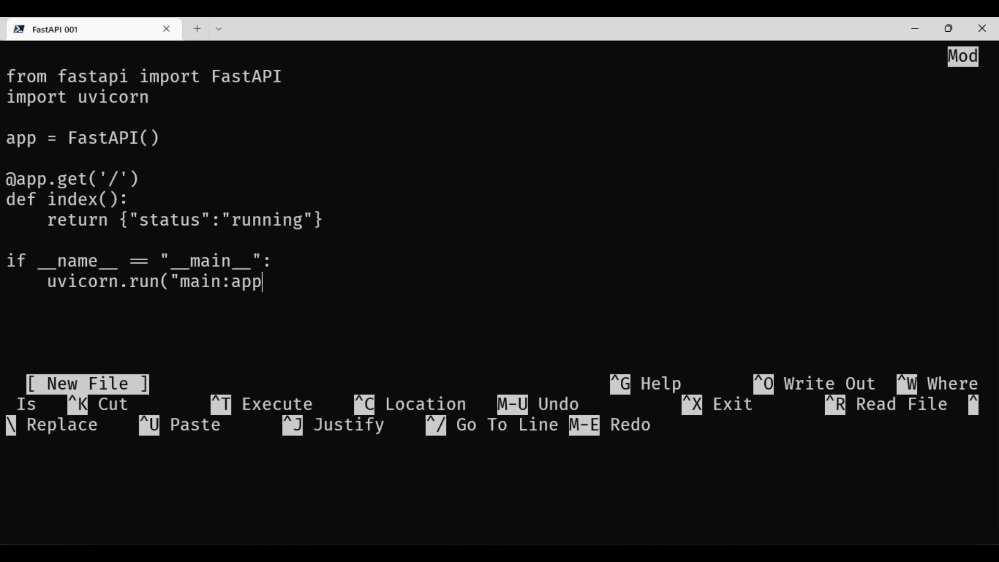
type("\",r")
key("BackSpace")
key("BackSpace")
key("BackSpace")
type("p")
type("\",reload=")
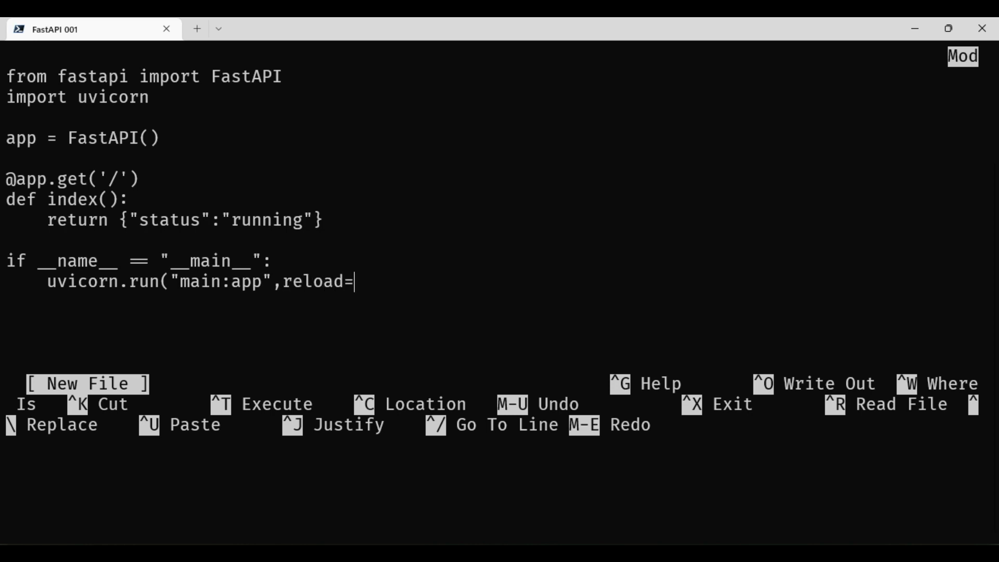
type("True)")
key("ctrl+o")
key("Return")
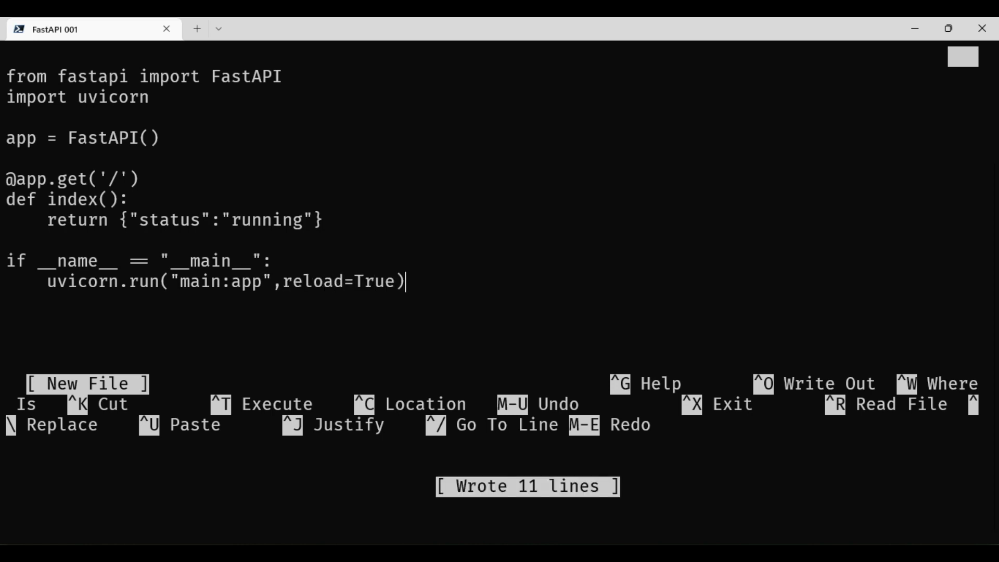
key("ctrl+x")
type("p")
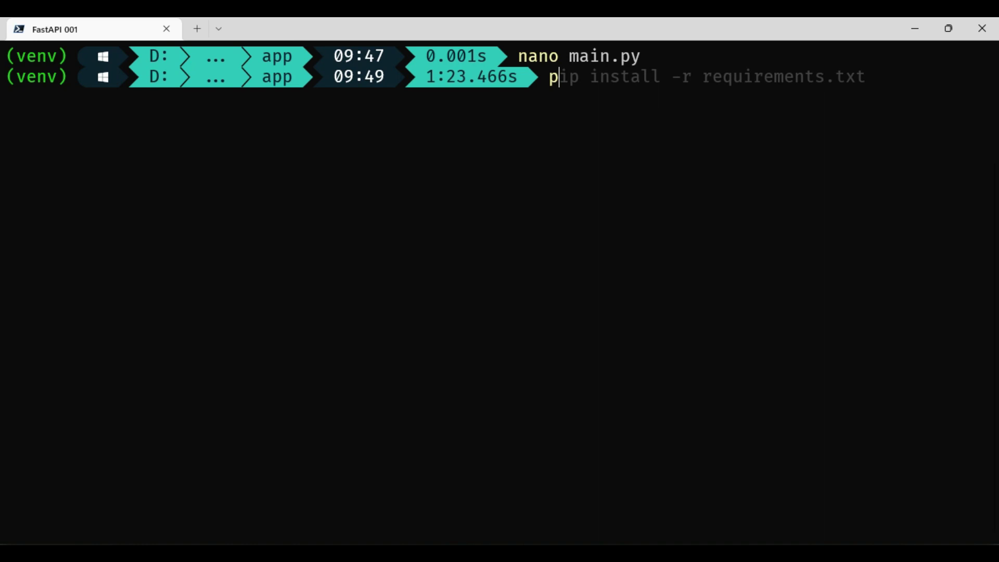
type("ython -")
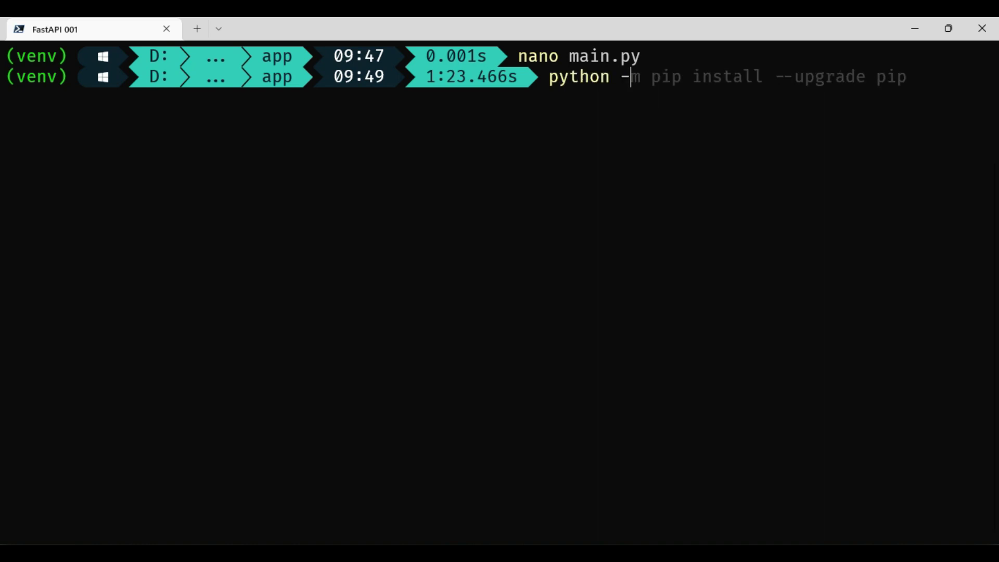
key("BackSpace")
type("main.p")
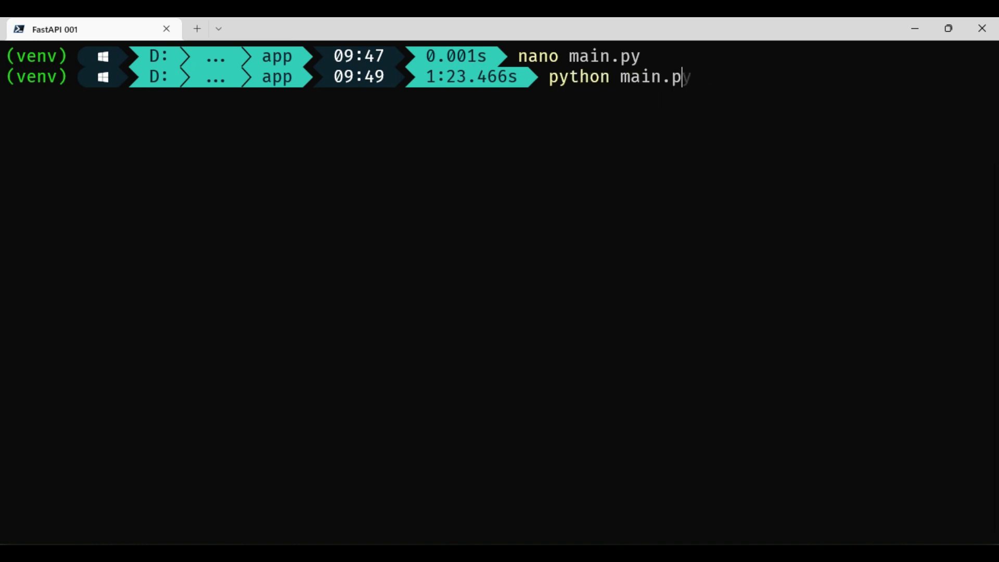
type("y")
key("Return")
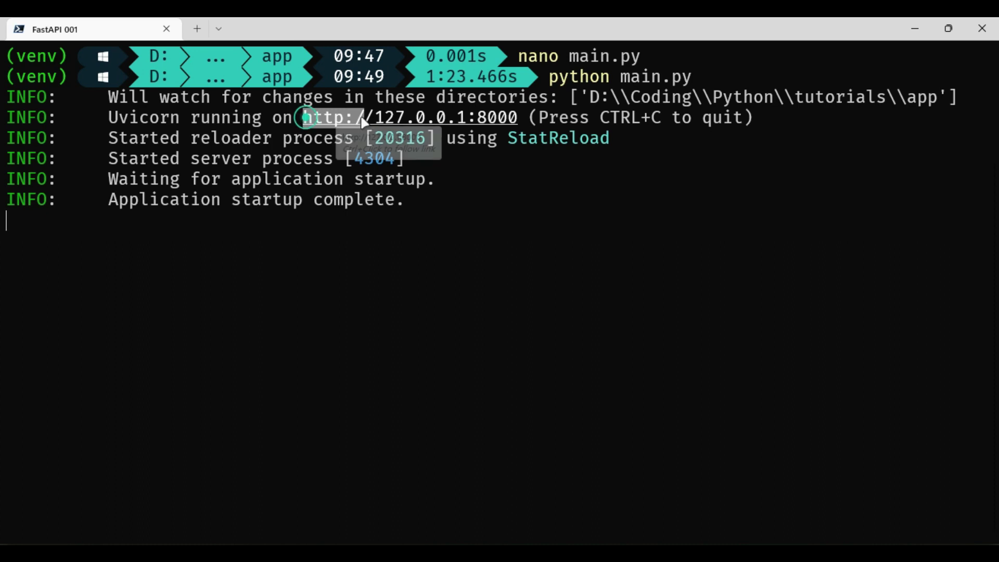
left_click_drag(363, 121, 511, 121)
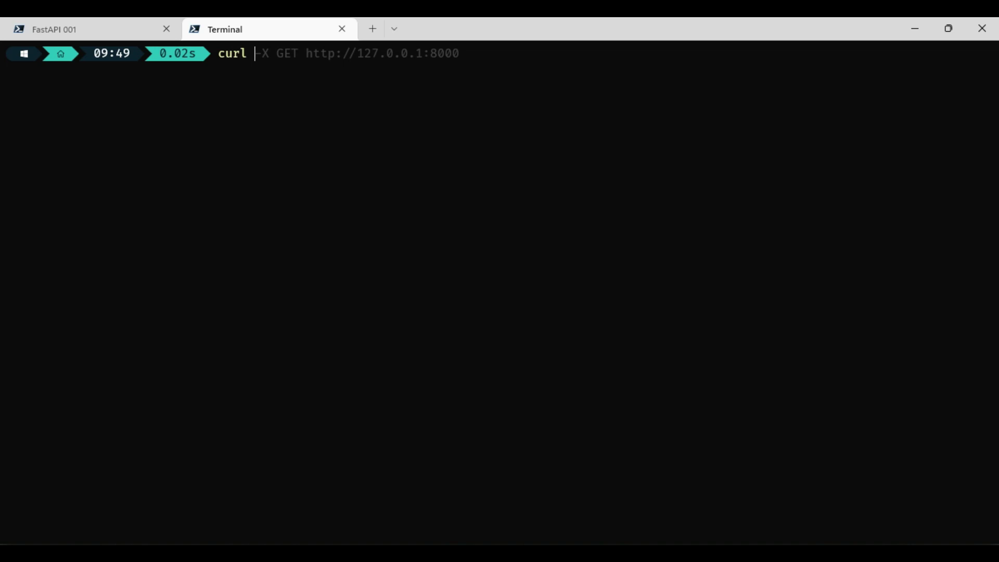
type("-X ")
type("GET http:")
type("//12")
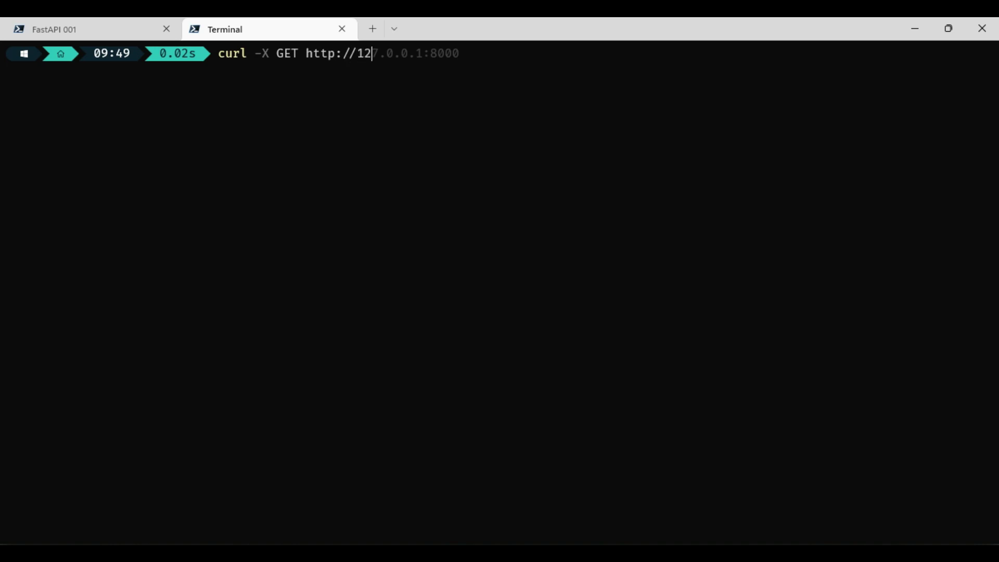
type("7.0.0.1:")
type("8000")
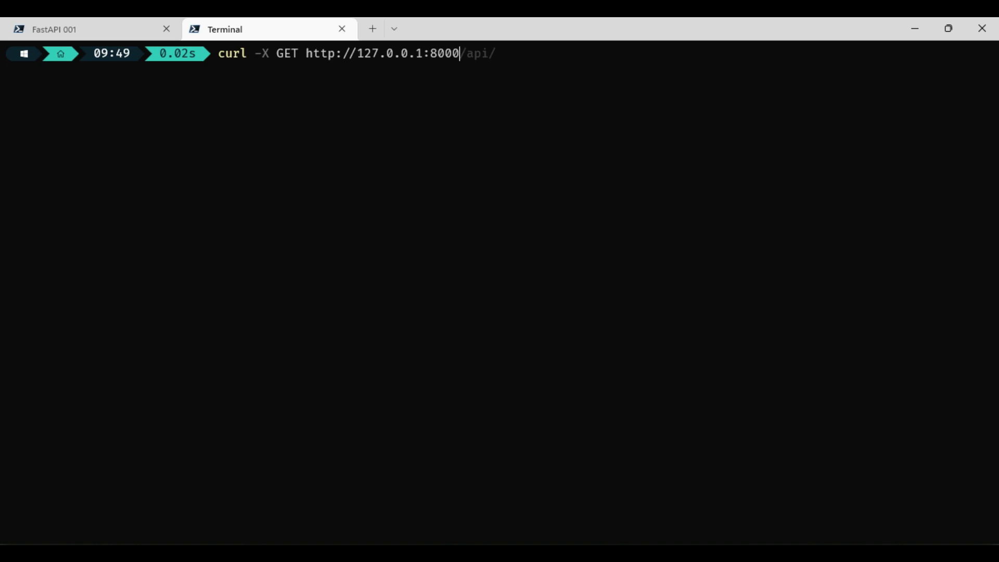
key("Return")
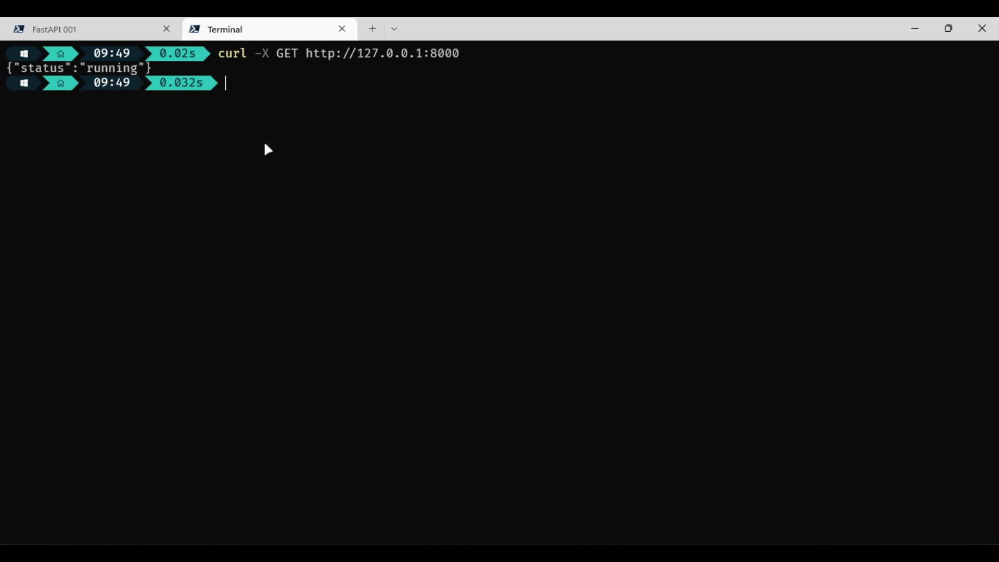
left_click_drag(6, 64, 151, 72)
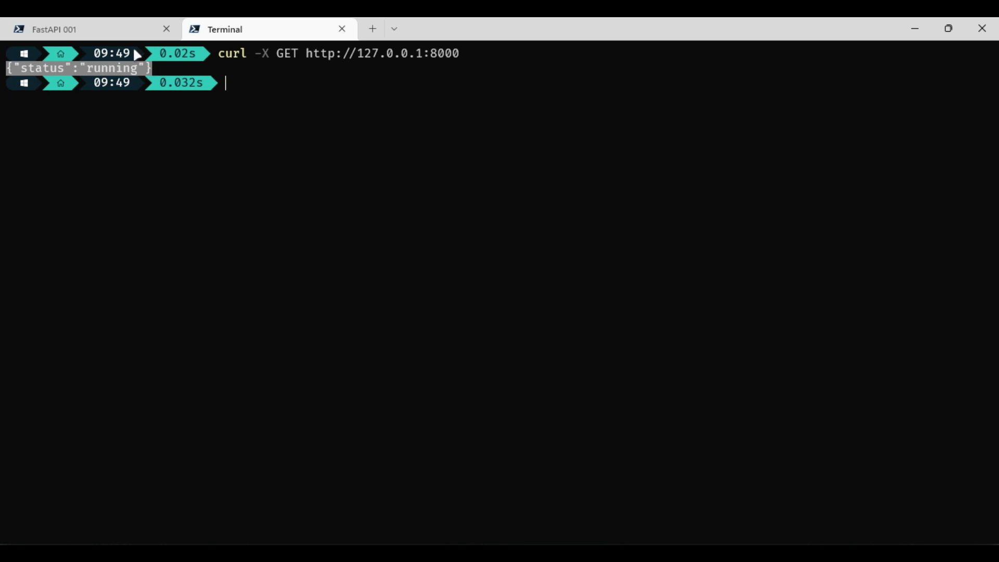
Switch to the FastAPI 001 tab and select the "GET / HTTP/1.1" 200 OK log line.
left_click(94, 31)
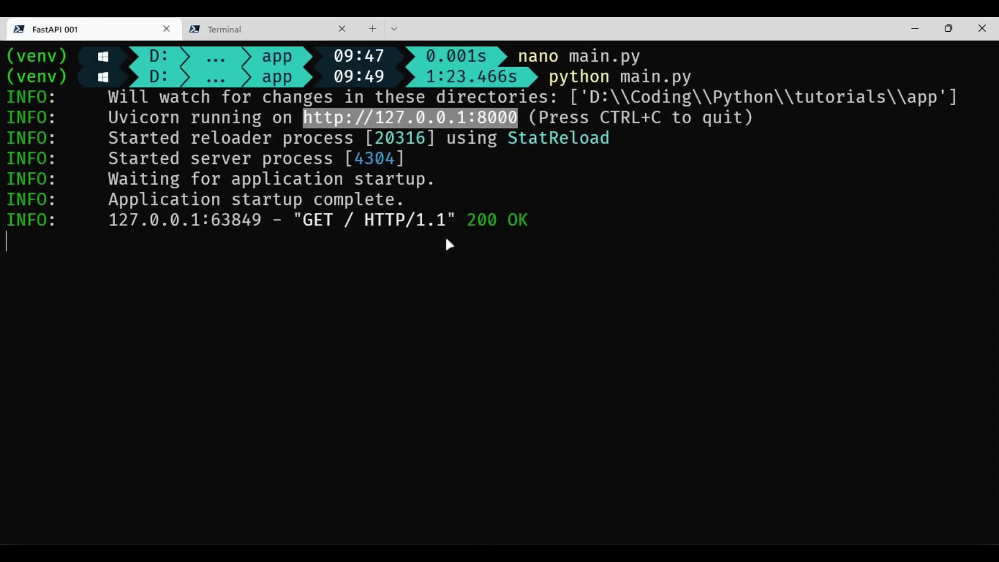
left_click_drag(530, 220, 60, 224)
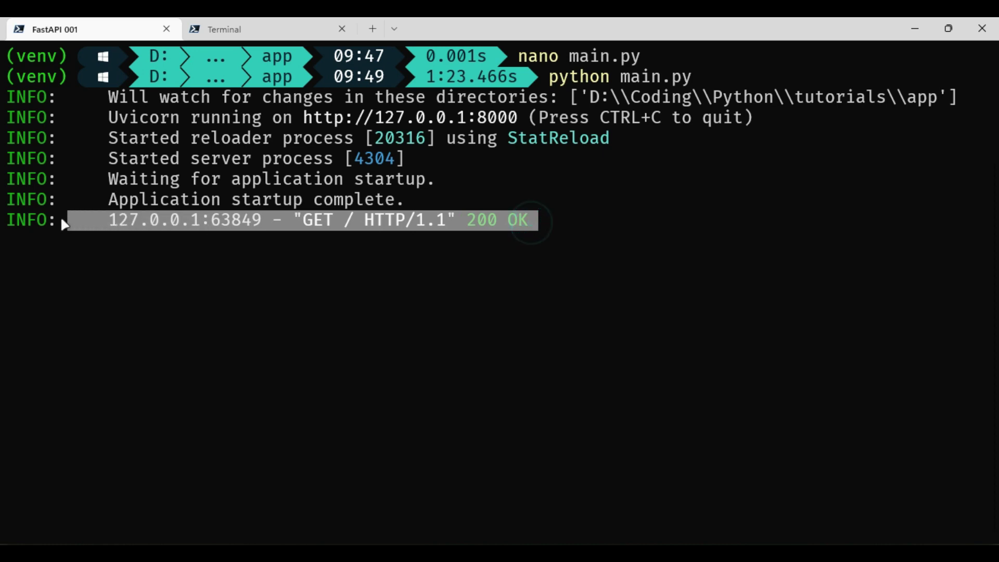